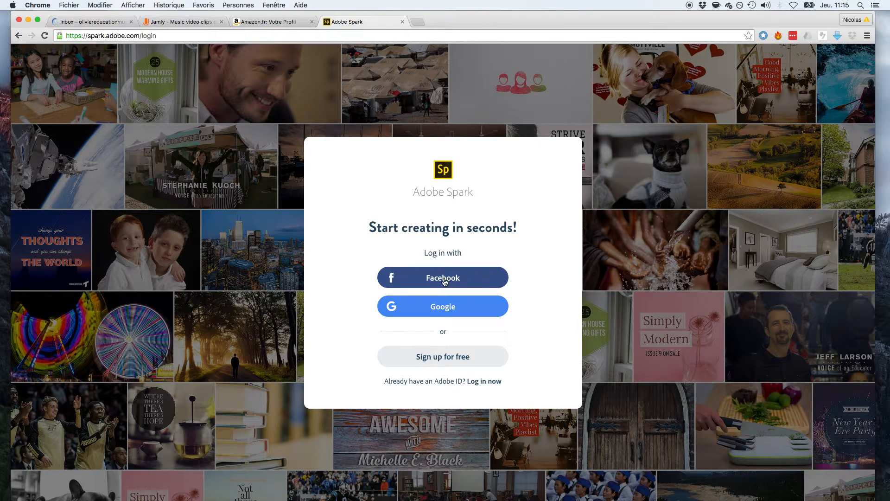
Log in to Adobe Spark using a Facebook account.
click(462, 278)
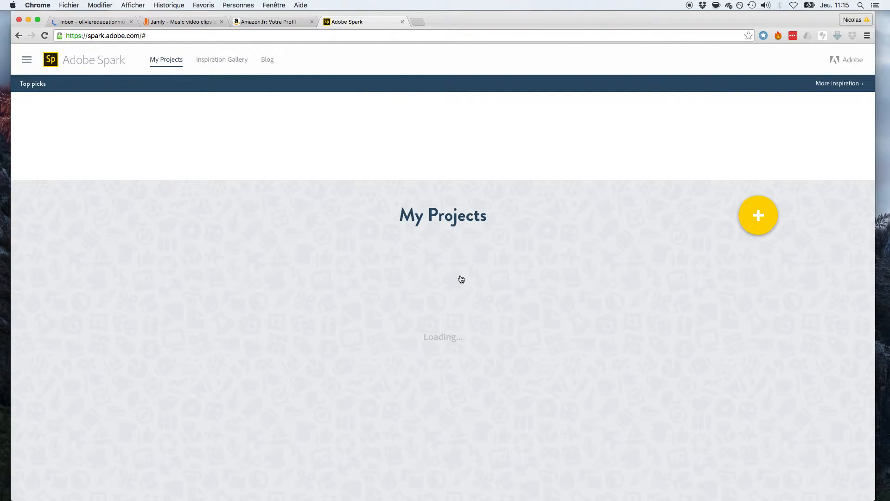
Start a new Spark Post with the message 'Test'.
click(27, 60)
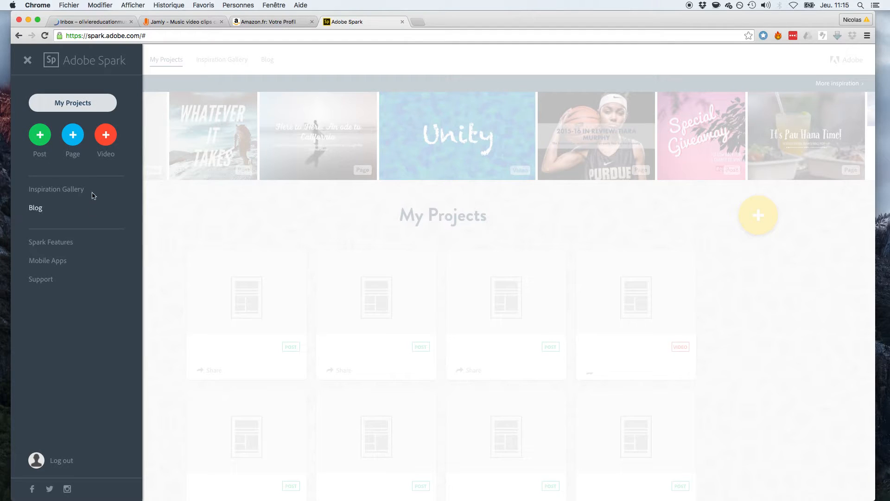
click(40, 135)
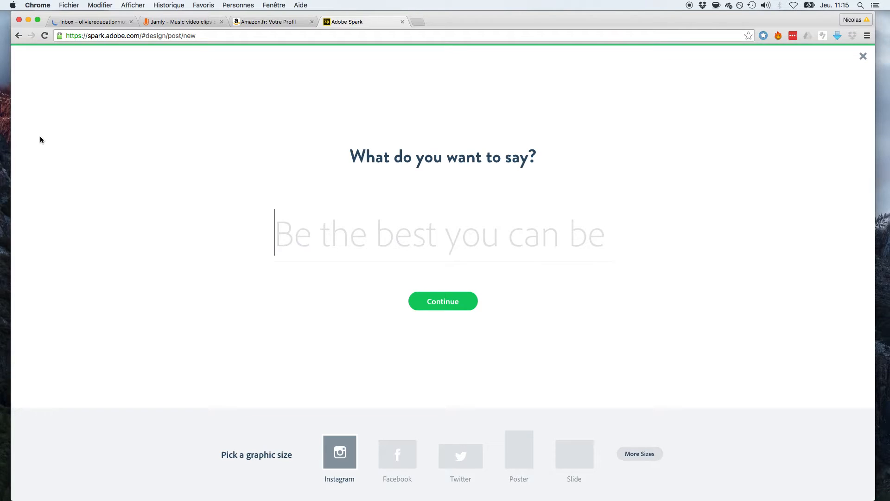
text(Test)
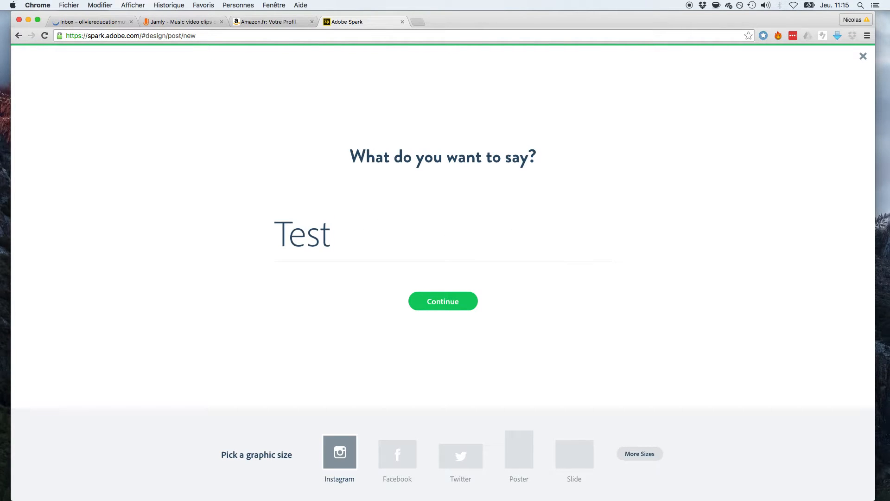
Continue to the post editor and apply the Happy Monday theme.
click(446, 310)
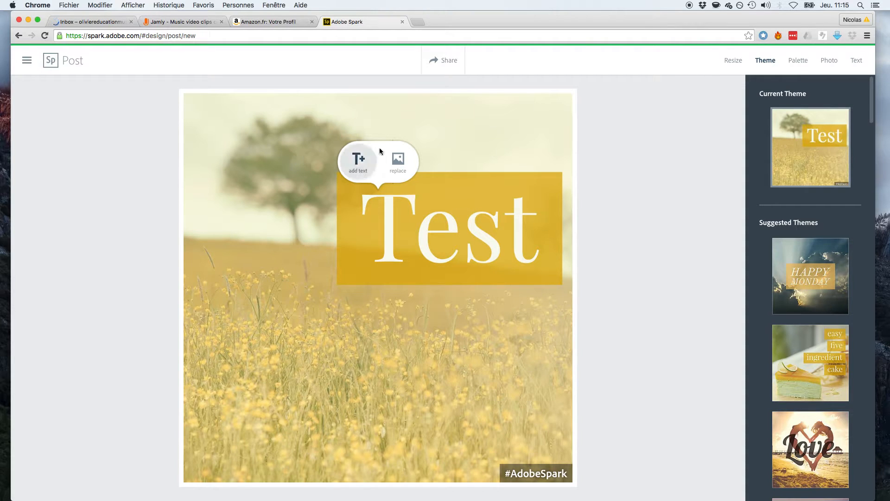
click(407, 166)
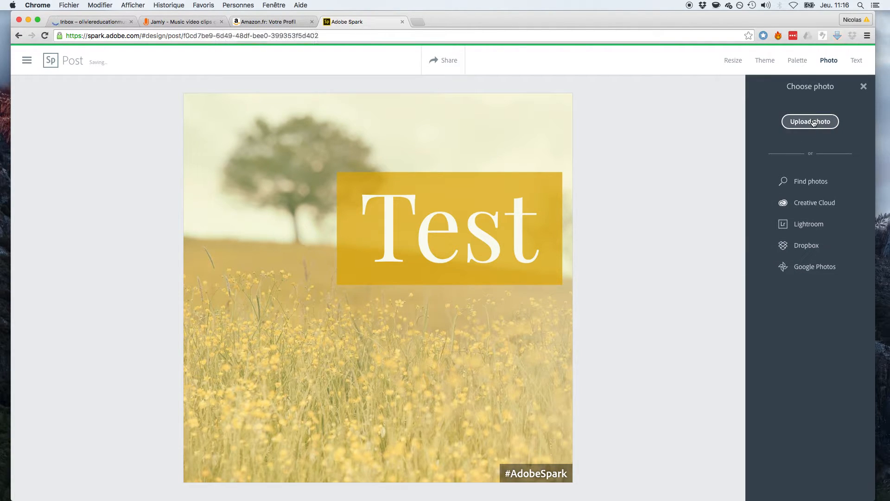
click(737, 61)
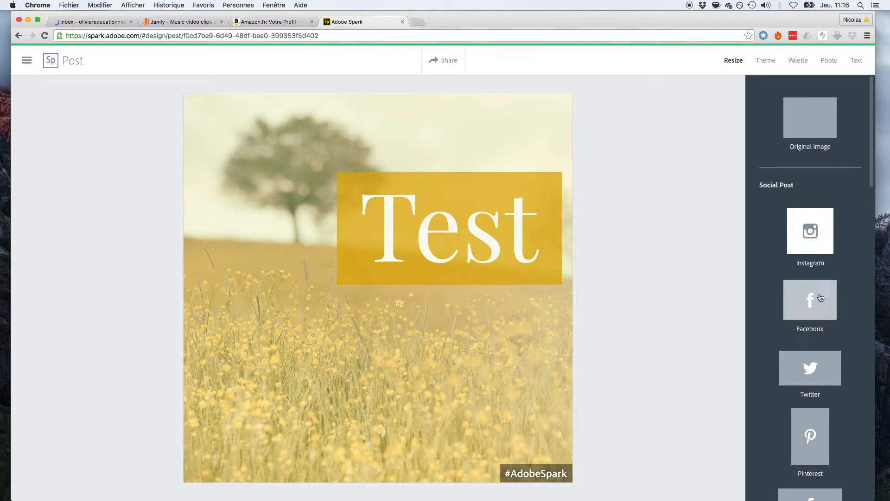
scroll(787, 337, down, 3)
scroll(787, 335, up, 3)
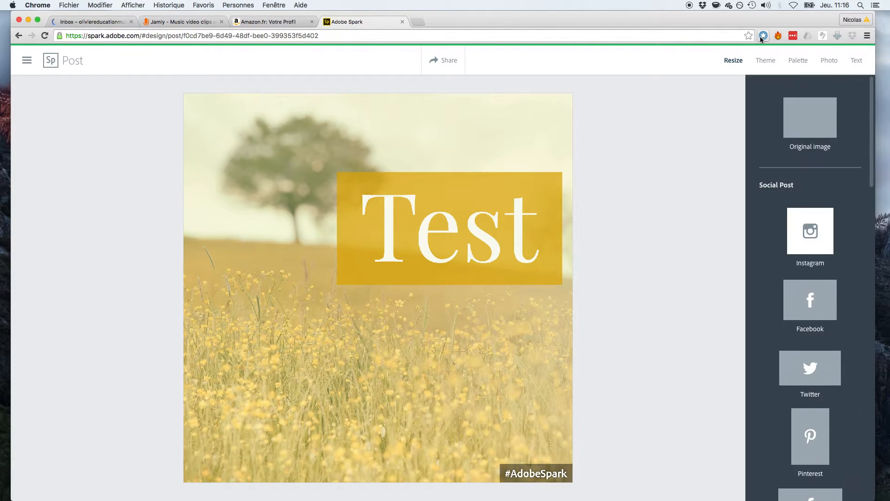
click(766, 60)
scroll(808, 330, down, 2)
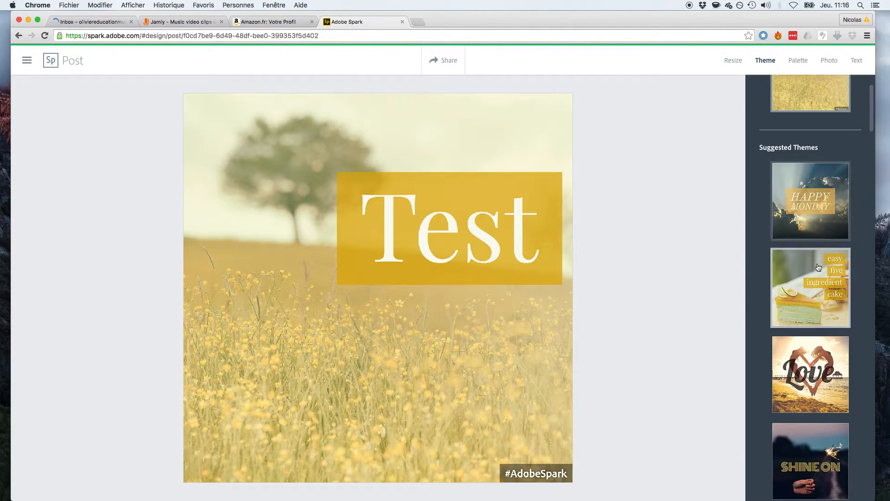
click(823, 187)
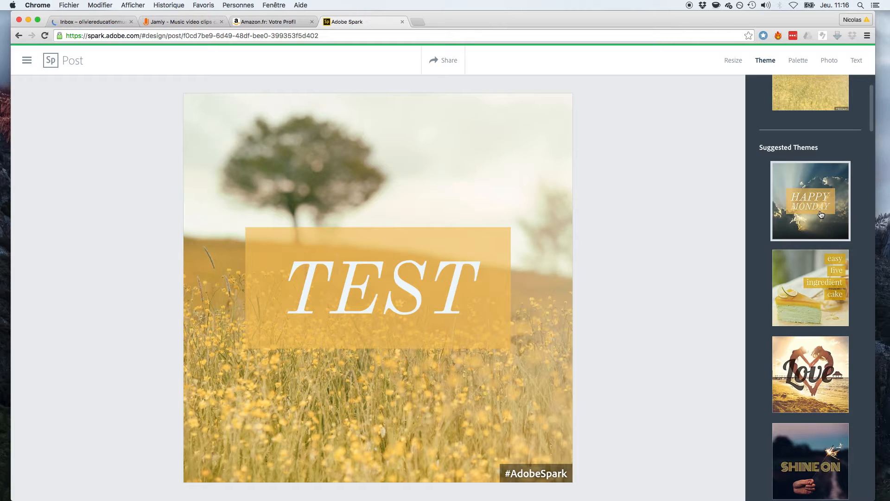
Recolour with the red and green palette, shuffling until a red box holds yellow text.
click(799, 62)
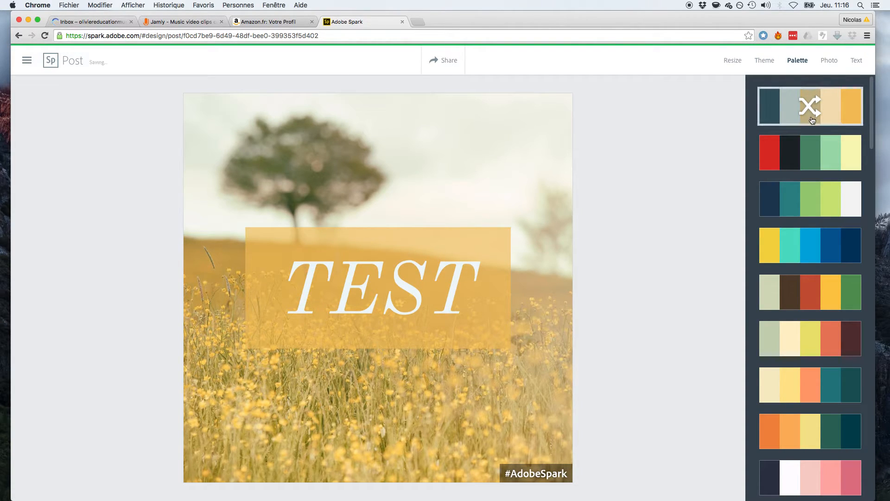
click(809, 167)
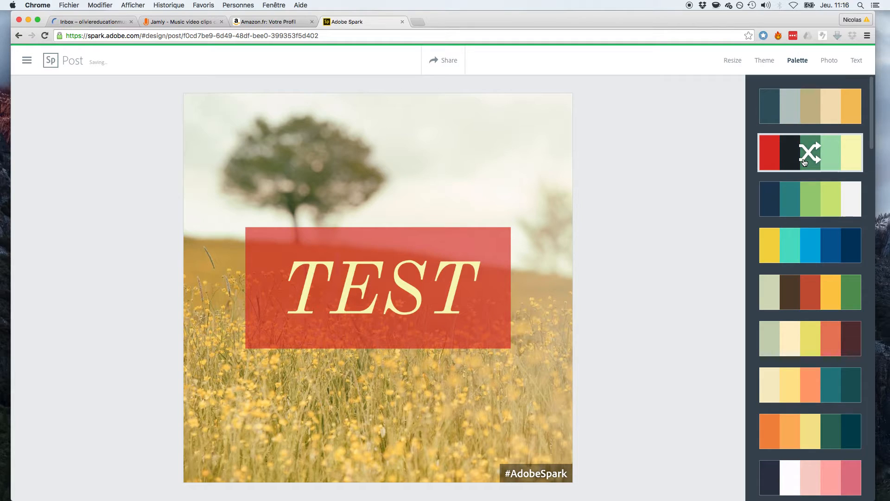
click(804, 162)
click(804, 161)
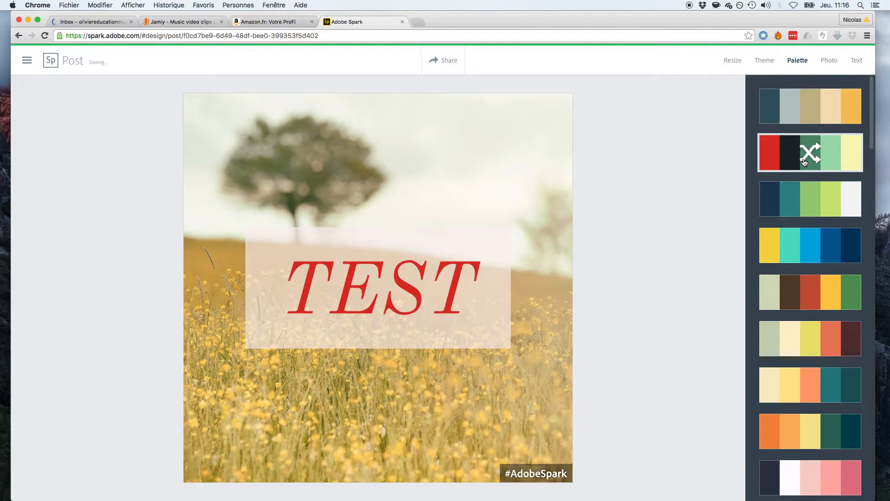
click(804, 162)
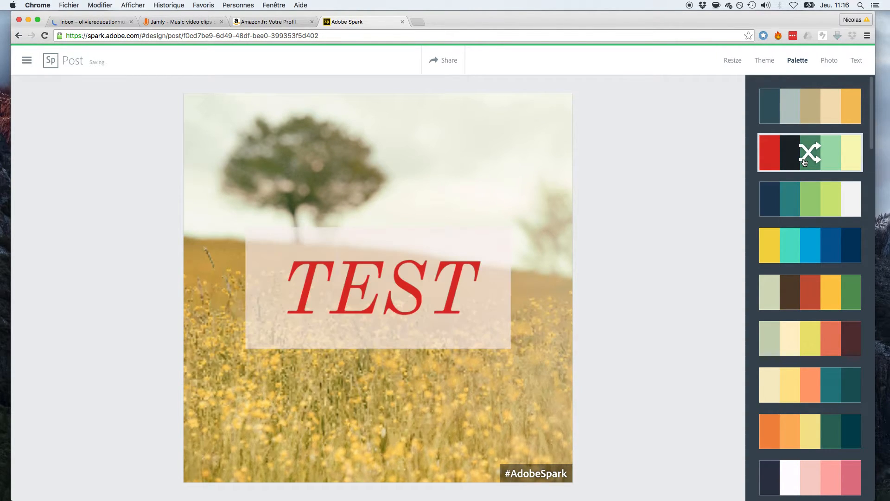
click(804, 161)
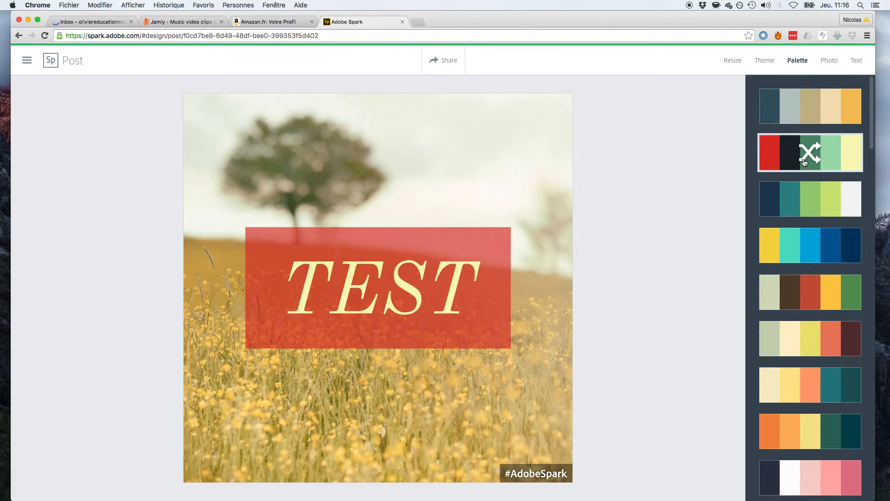
Apply the Shiro filter to grey the photo and set TEST in a double-ringed red circle.
click(827, 63)
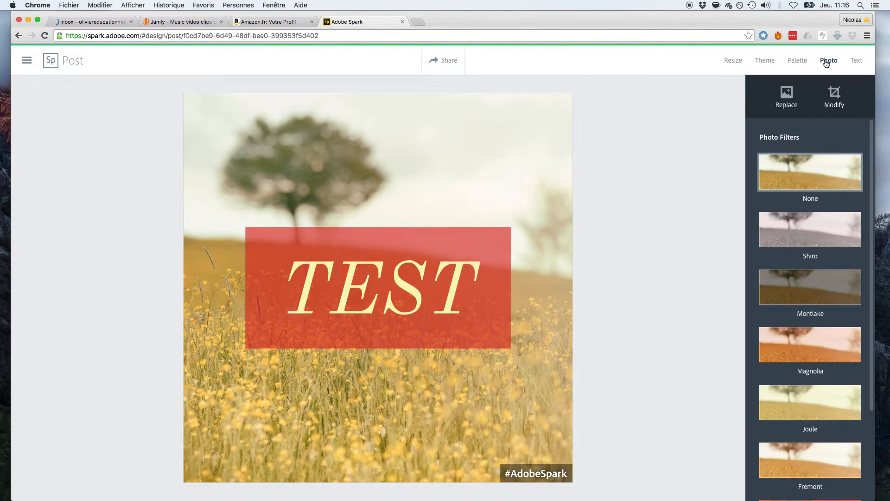
click(812, 235)
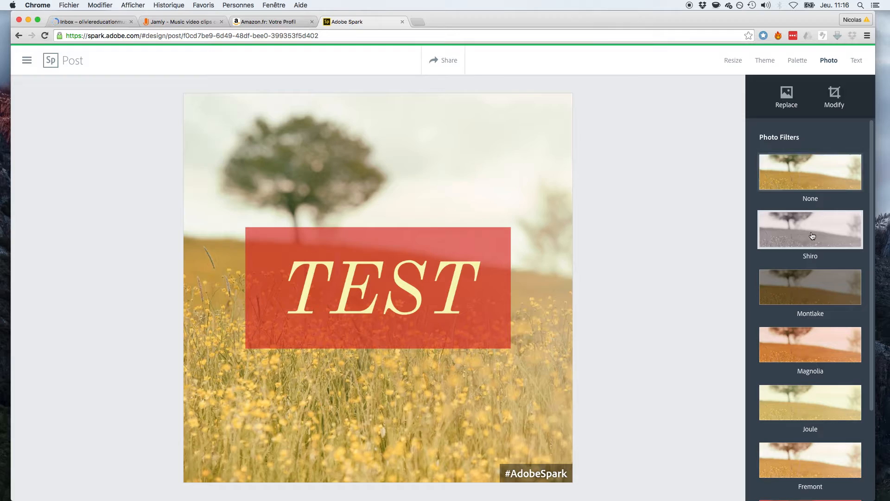
click(856, 64)
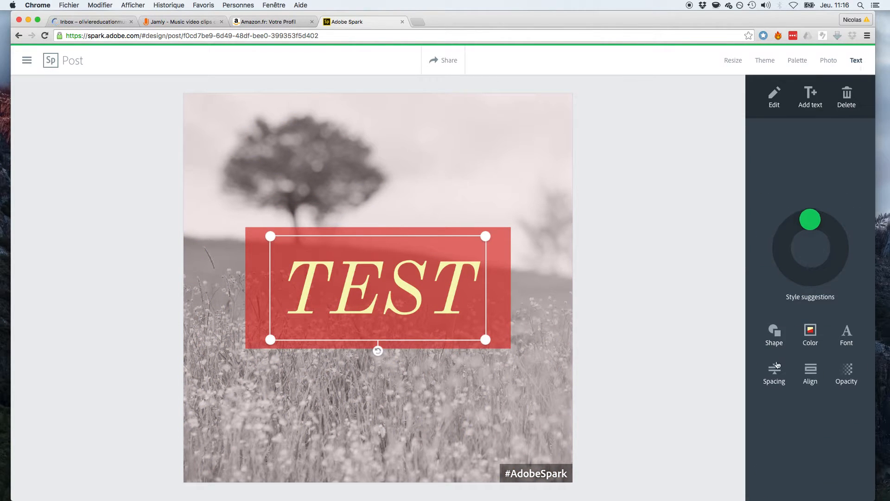
click(781, 331)
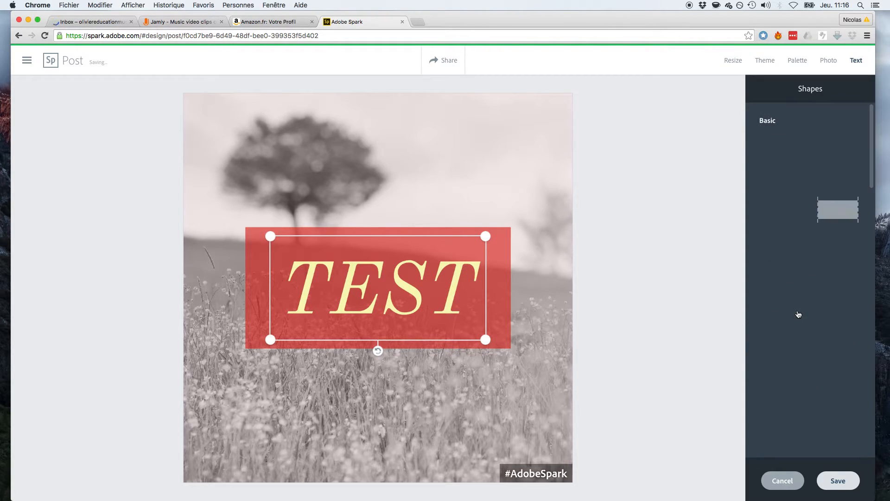
click(838, 209)
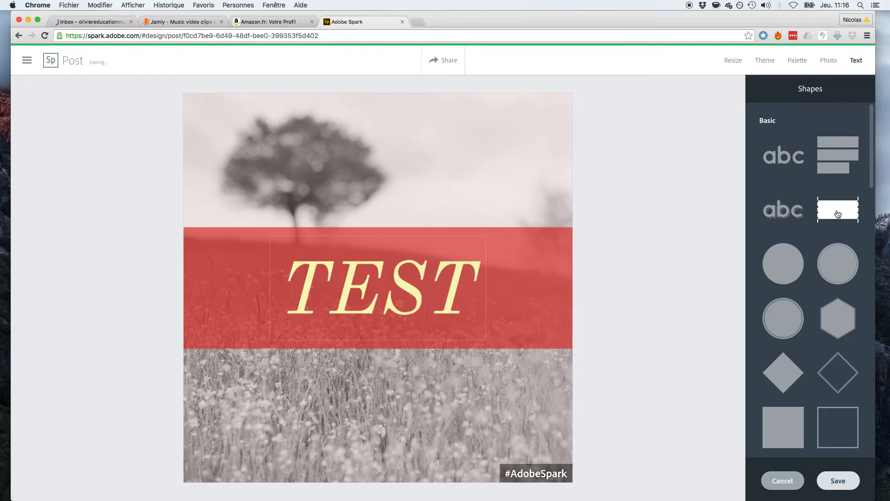
click(782, 330)
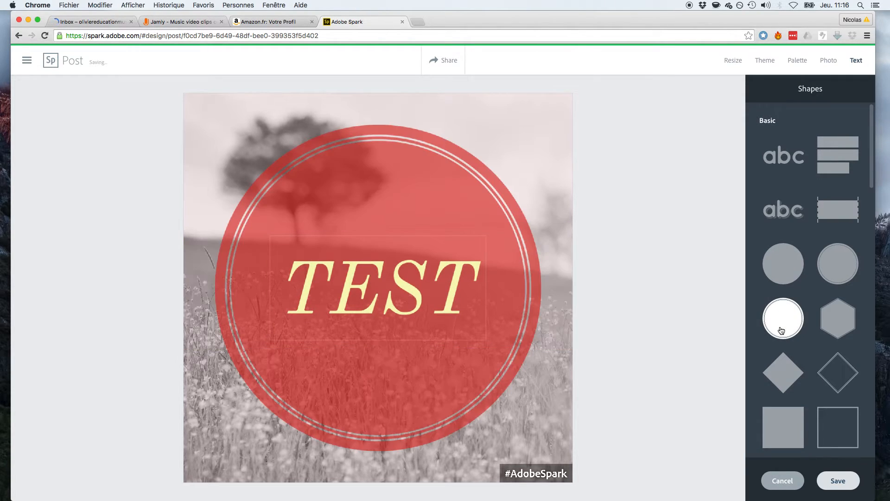
click(729, 70)
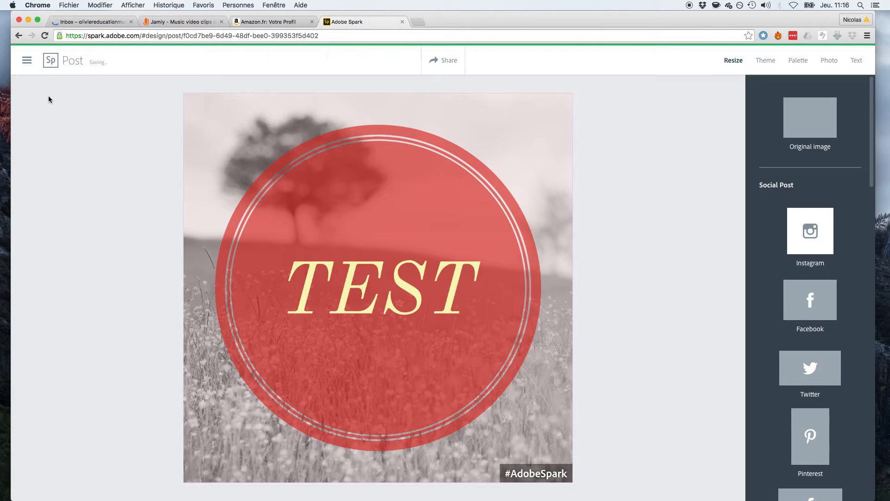
Create a new blank Page project from the navigation sidebar.
click(27, 61)
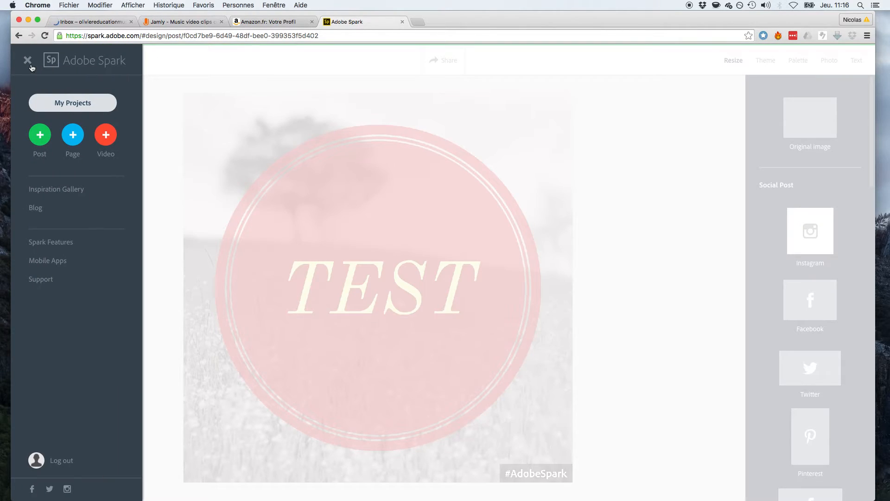
click(73, 142)
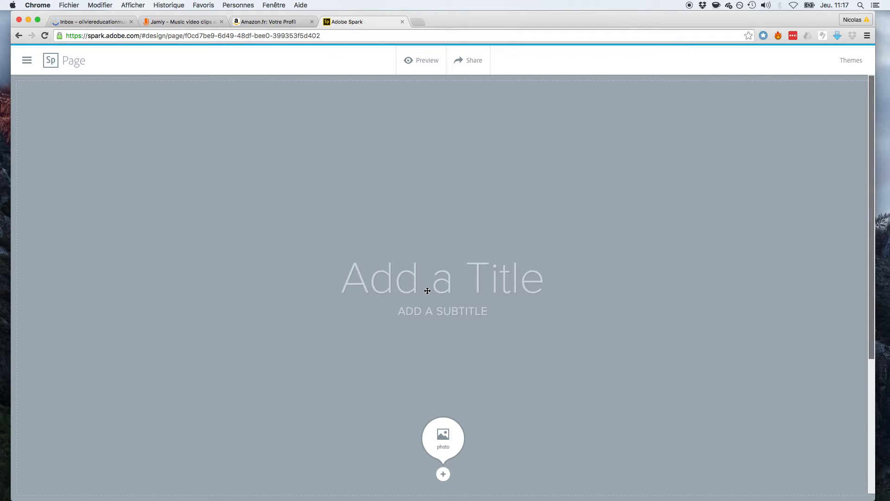
scroll(427, 290, down, 5)
mouse_move(425, 292)
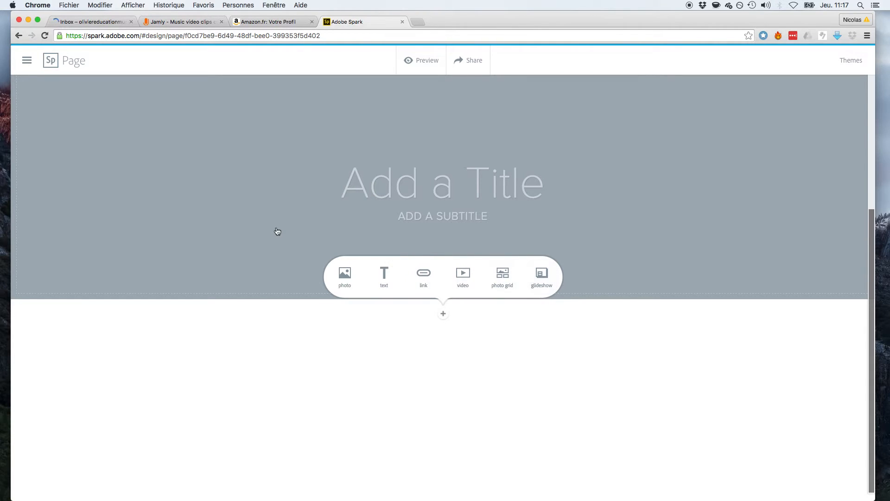
click(28, 61)
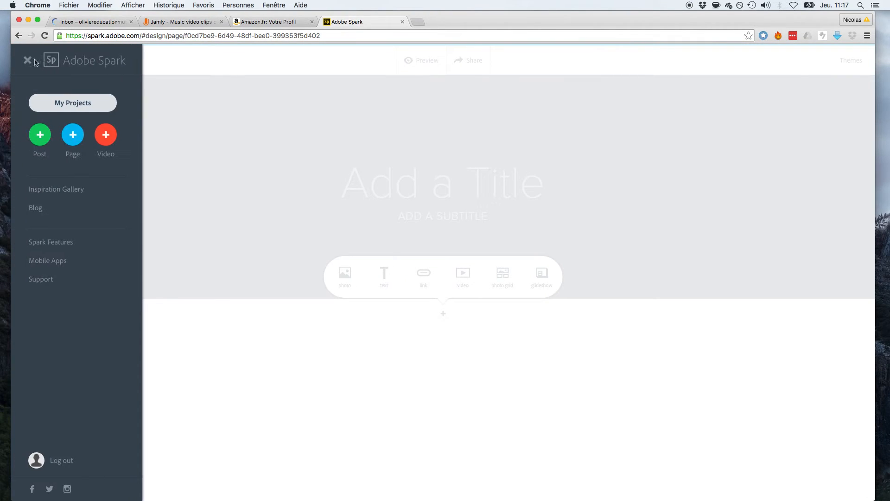
Create a new video titled 'Test' using the Promote an Idea story template.
click(107, 134)
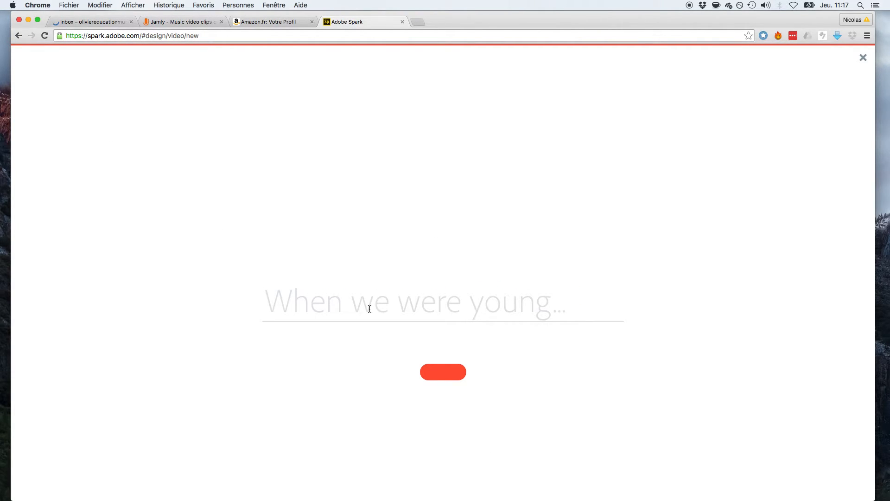
text(Test)
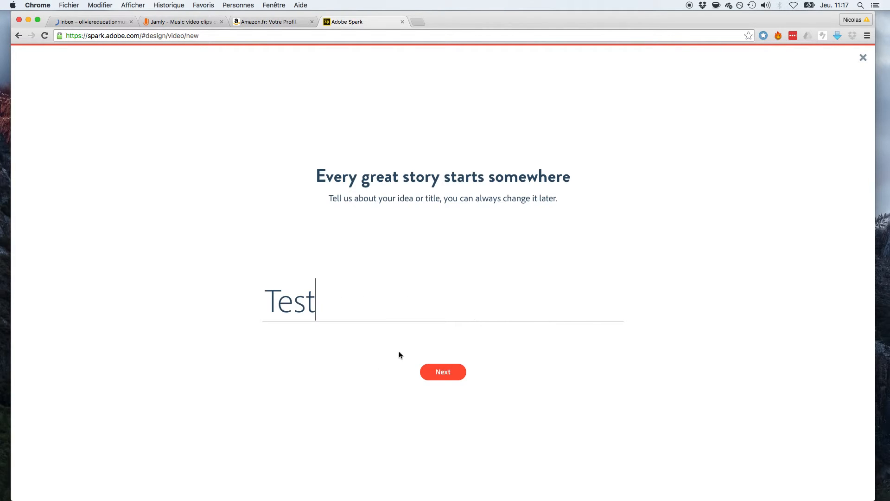
click(445, 376)
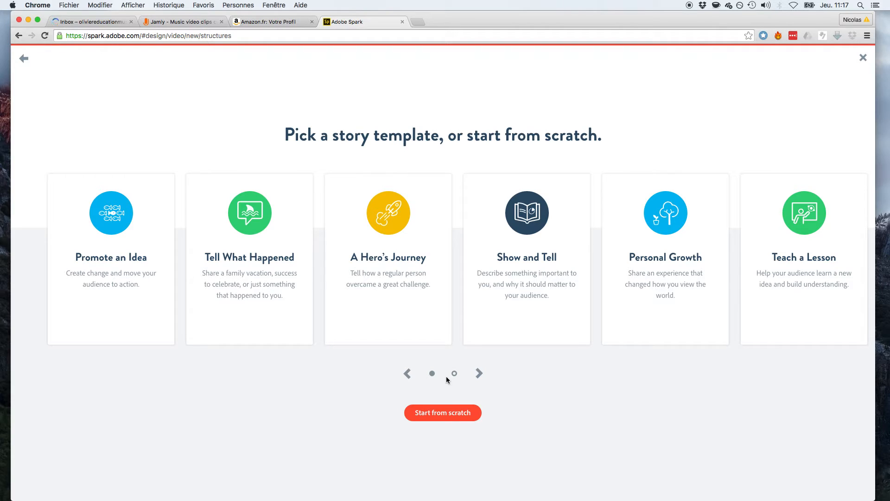
mouse_move(117, 217)
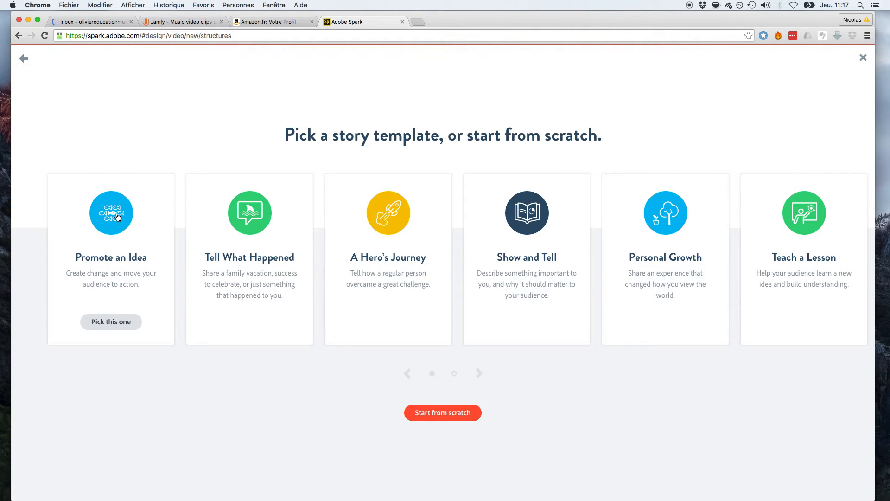
click(106, 322)
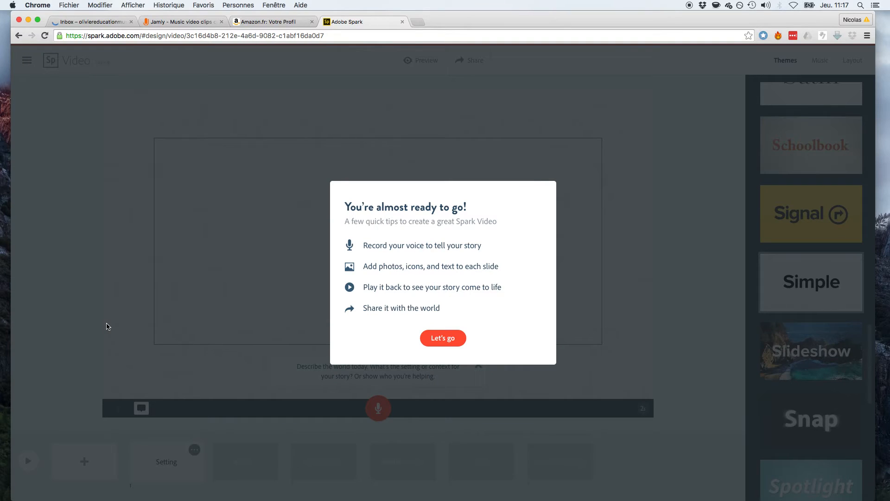
Add a school building icon, found by searching 'school', to the first slide.
click(449, 337)
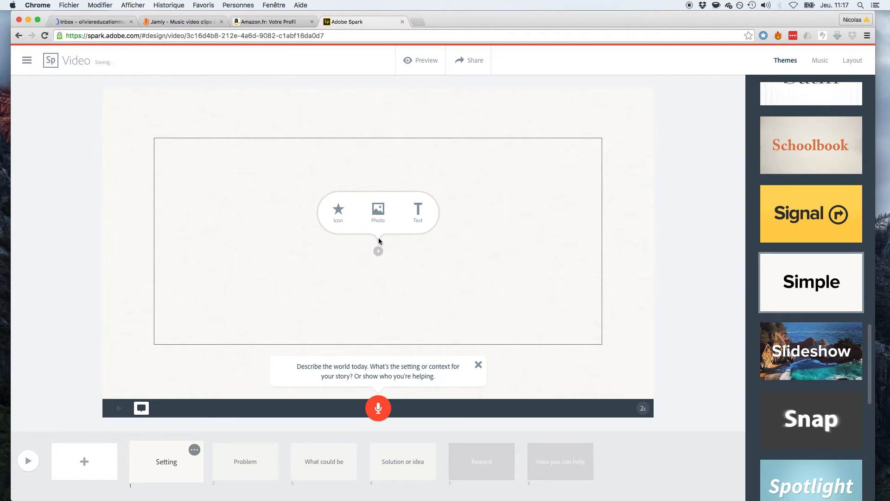
scroll(821, 241, up, 6)
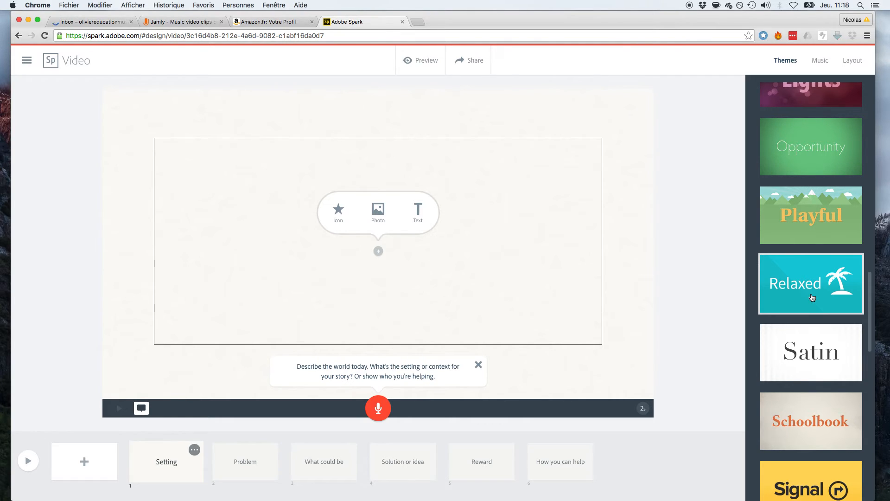
click(339, 210)
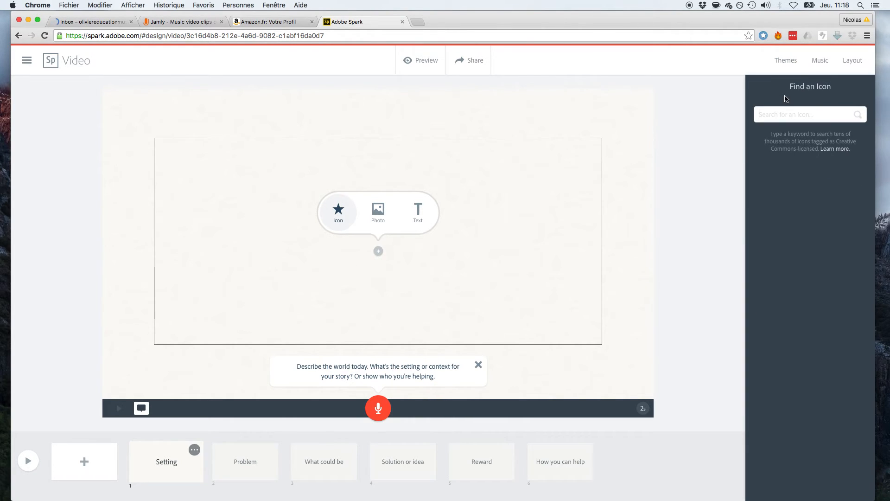
text(cs)
key(BackSpace)
text(sc)
key(Return)
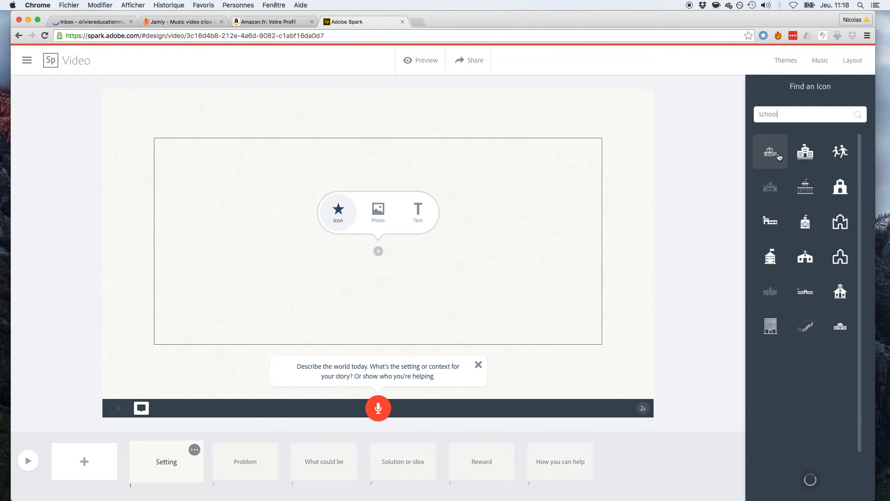
click(813, 153)
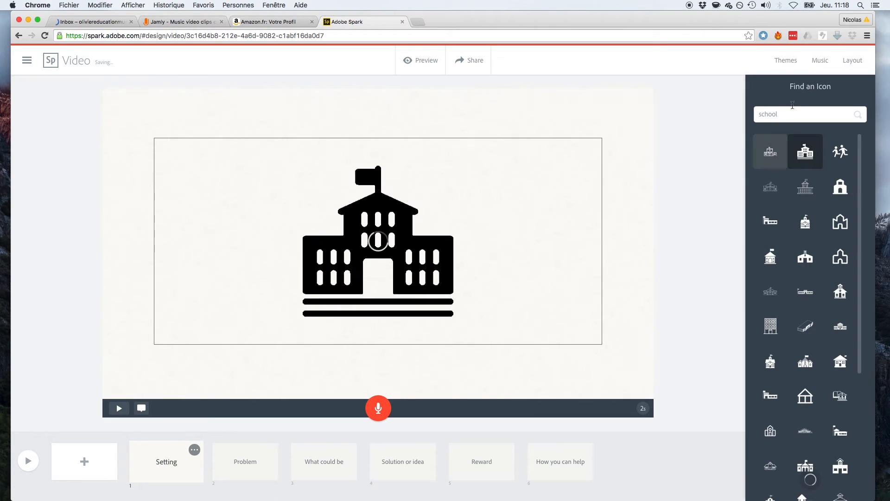
Apply the yellow Signal theme to the video.
click(784, 61)
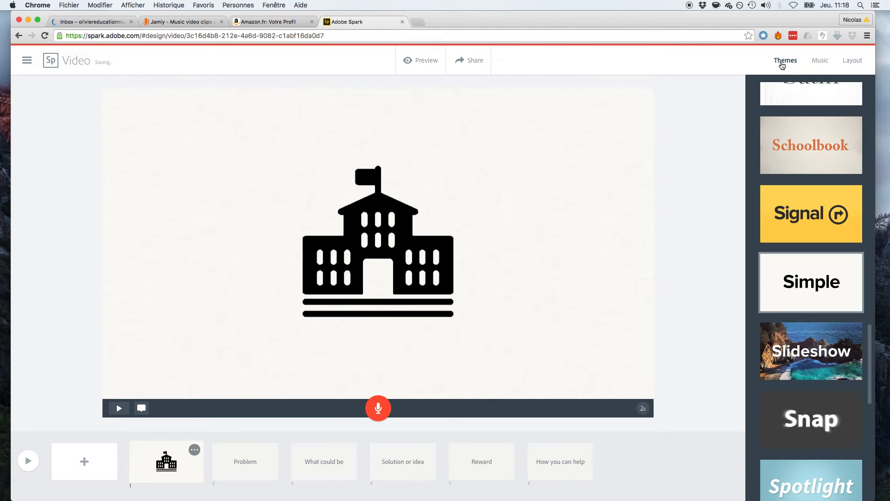
click(819, 223)
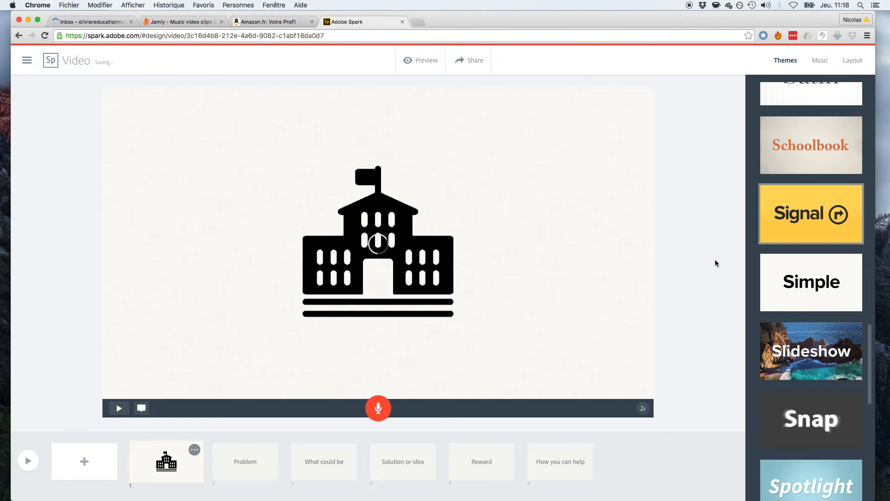
scroll(828, 175, up, 5)
scroll(829, 177, up, 2)
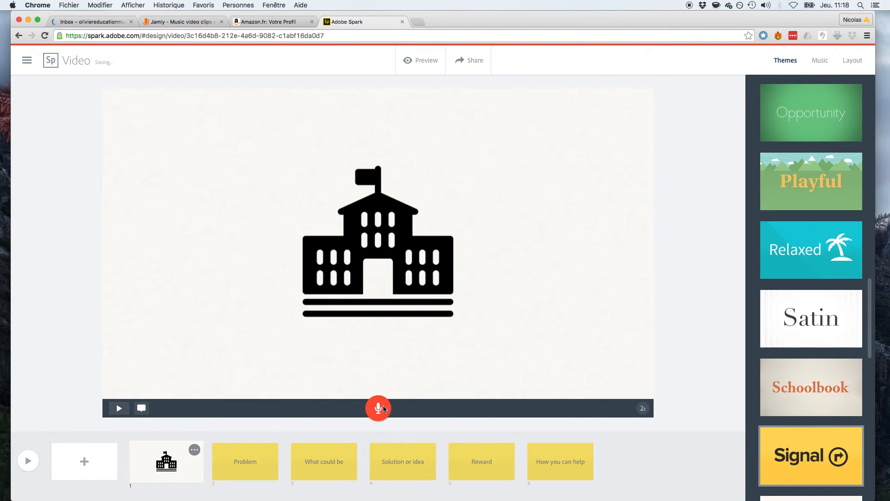
Switch to the teal Relaxed theme, review the Music and Layout options, then open Share.
click(821, 259)
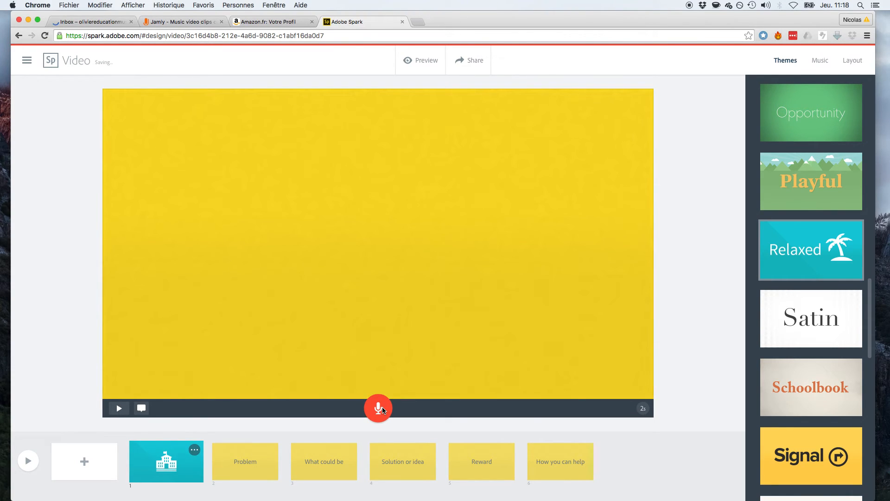
click(820, 64)
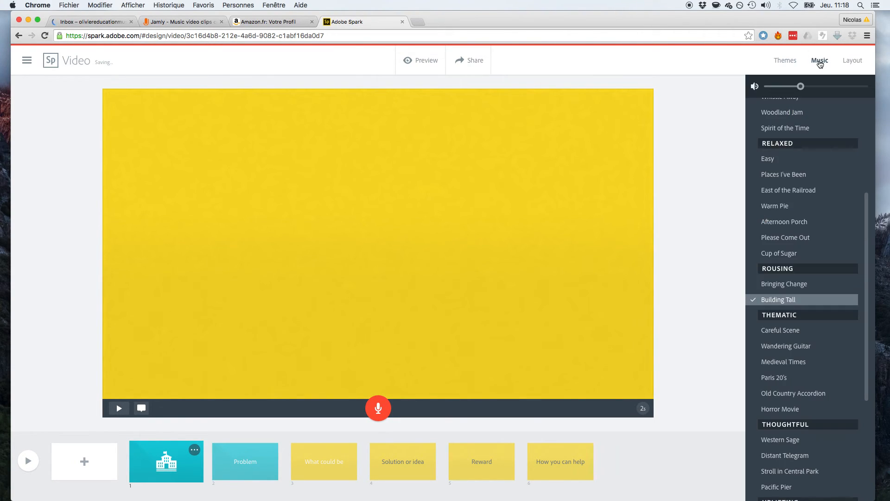
click(851, 60)
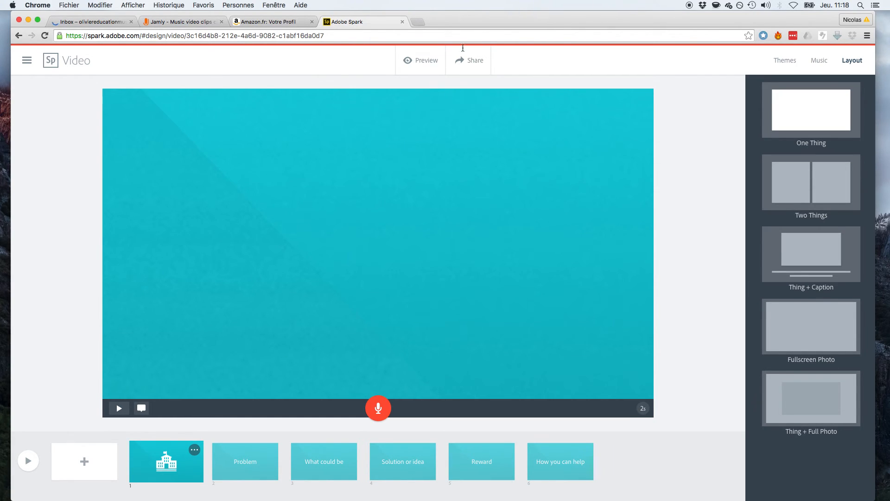
click(471, 62)
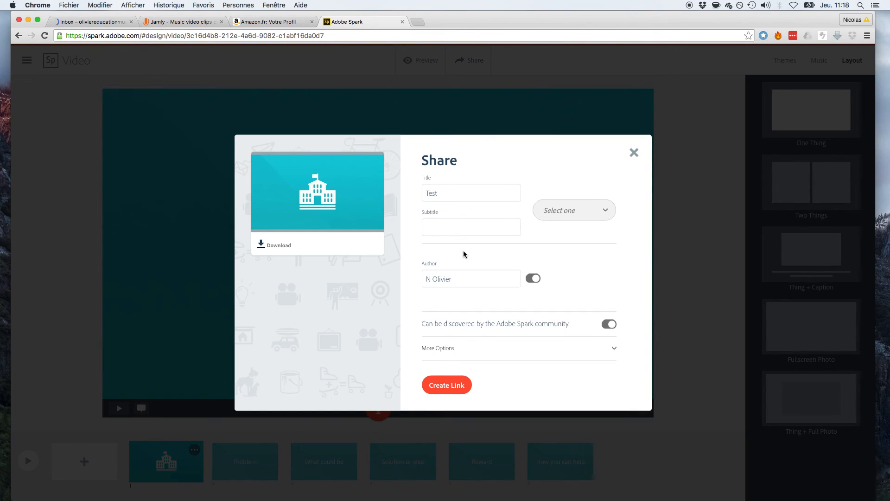
Download the video as Adobe Spark Video.mp4 and open the downloaded file's options.
click(265, 245)
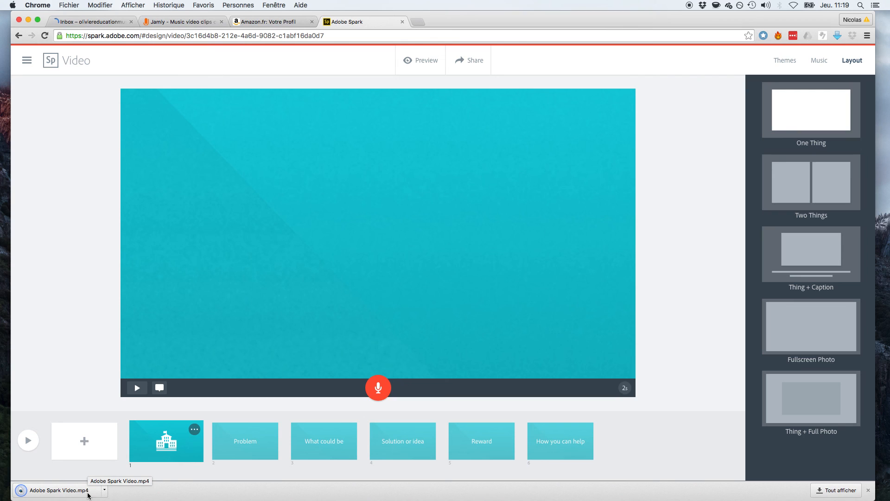
click(105, 490)
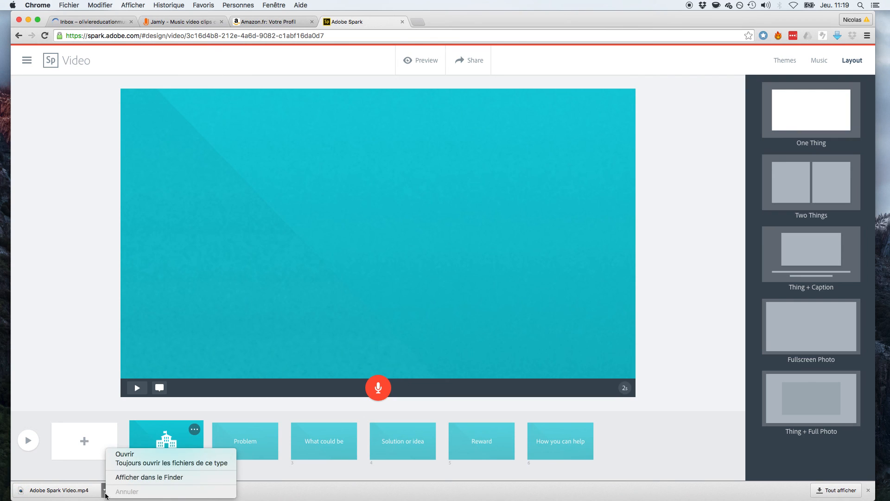